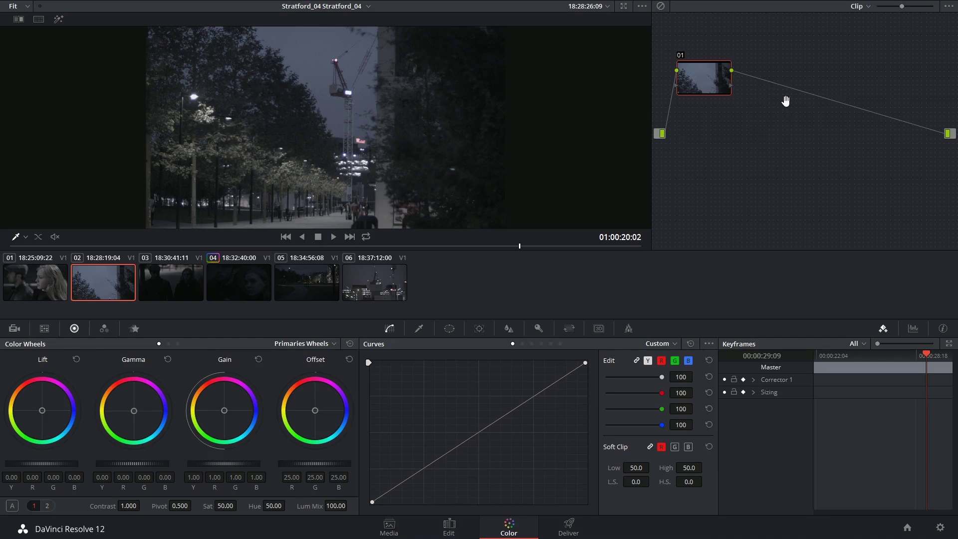
# - Preview clips 03 and 04, return to clip 02 at 01:00:20:01, and lower node 01
pyautogui.click(166, 284)
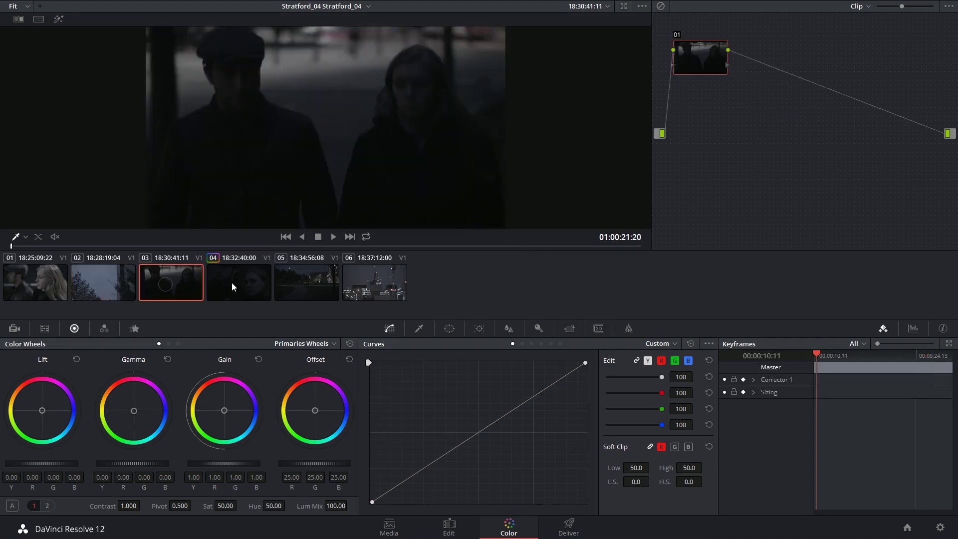
pyautogui.click(231, 284)
pyautogui.click(114, 286)
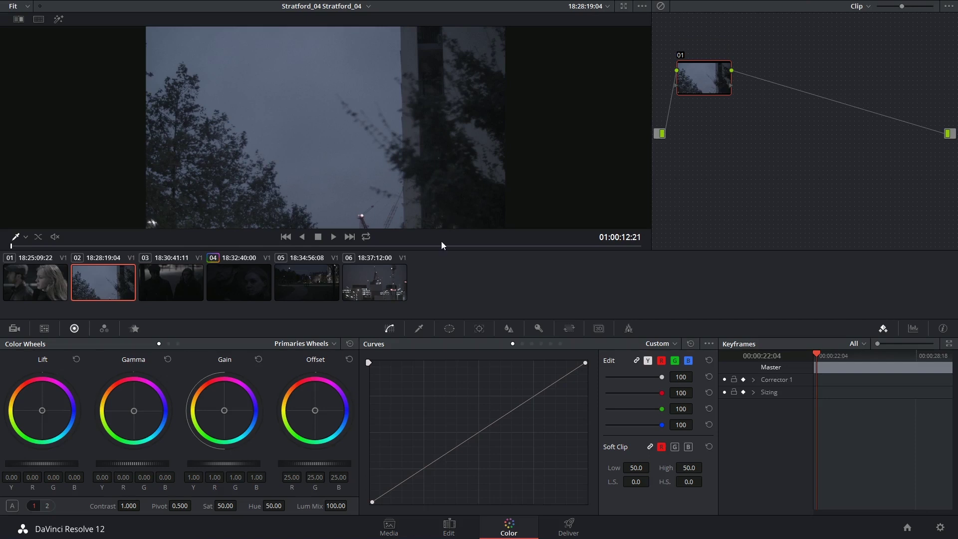
pyautogui.moveTo(411, 246); pyautogui.dragTo(516, 249)
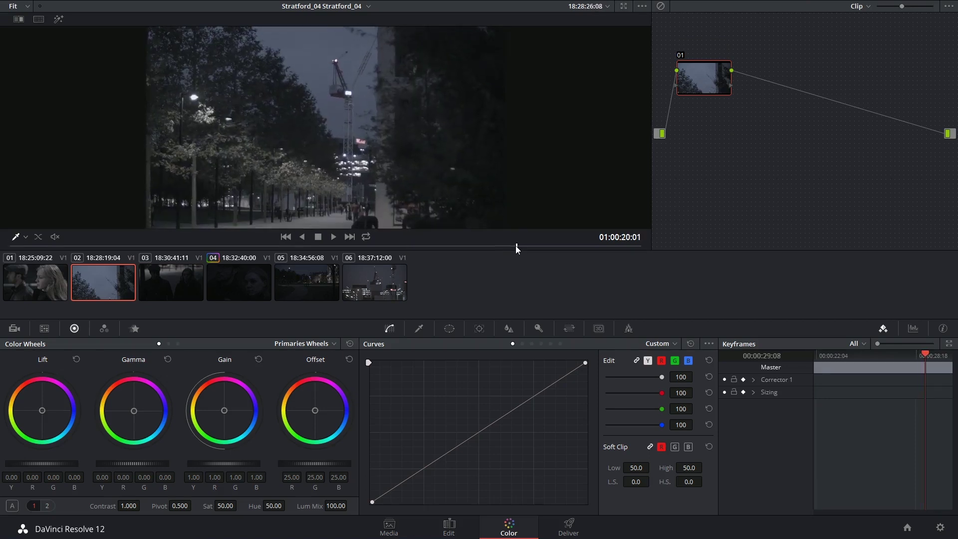
pyautogui.moveTo(692, 83); pyautogui.dragTo(713, 115)
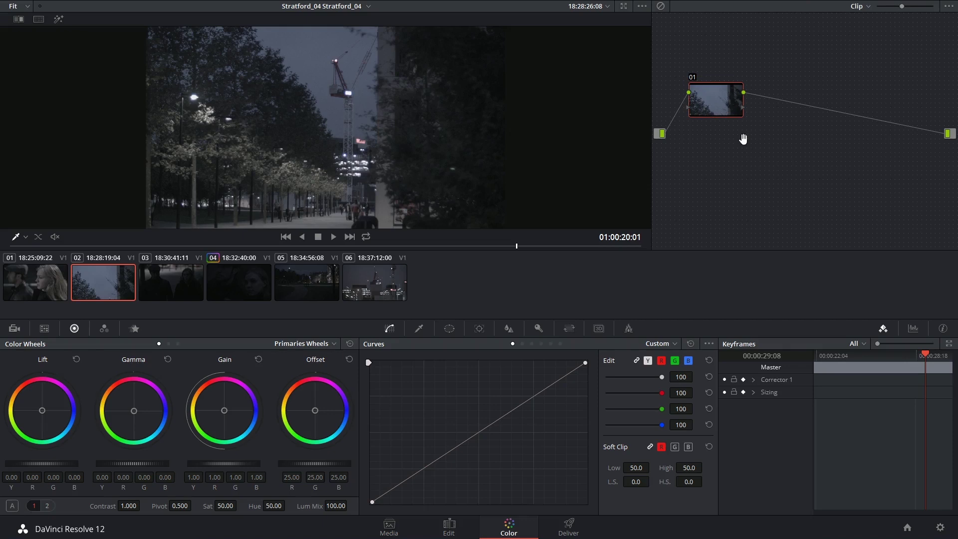
# - Check the Add Node options in the node editor, then bring up the Nodes menu commands
pyautogui.rightClick(767, 81)
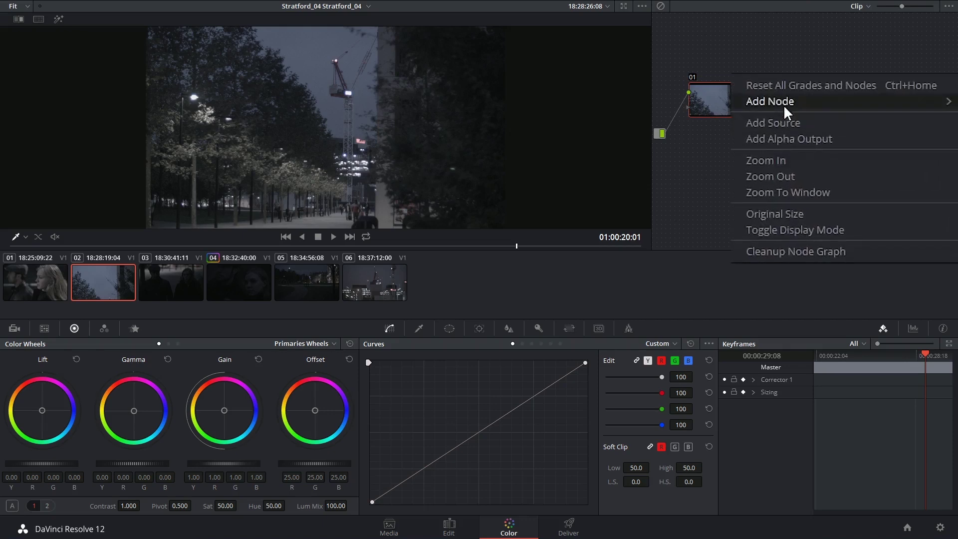
pyautogui.moveTo(816, 95)
pyautogui.click(726, 178)
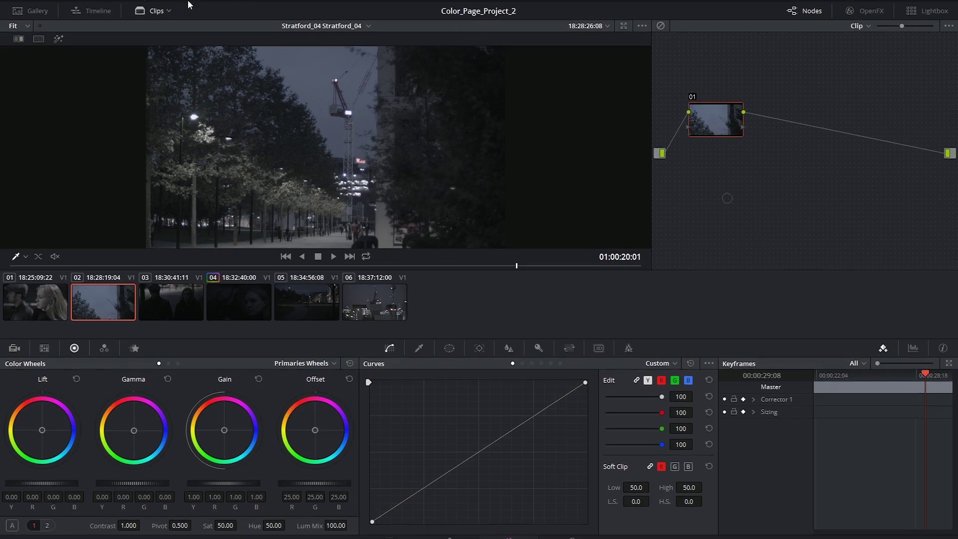
pyautogui.click(208, 10)
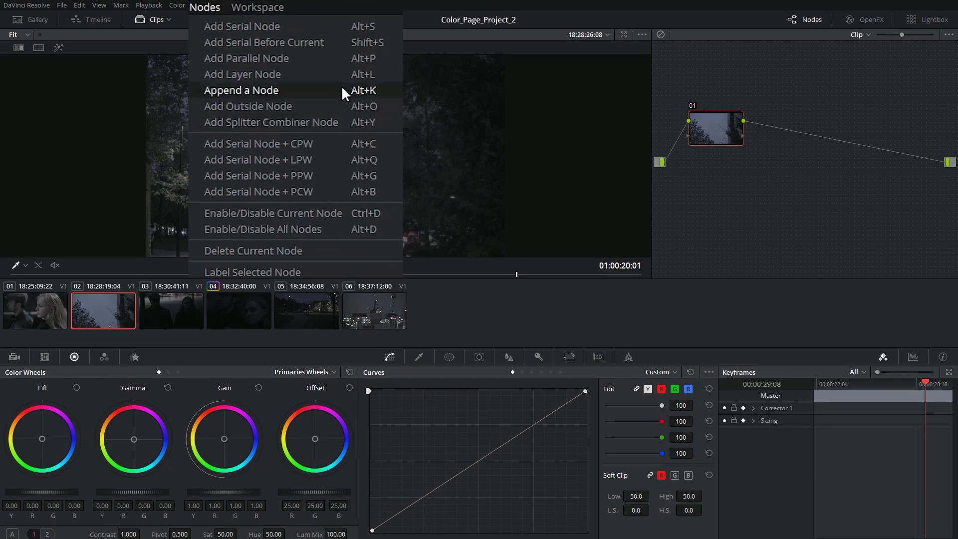
# - Pan and zoom out the node graph, then bring up the Clip/Timeline node graph selector
pyautogui.click(219, 7)
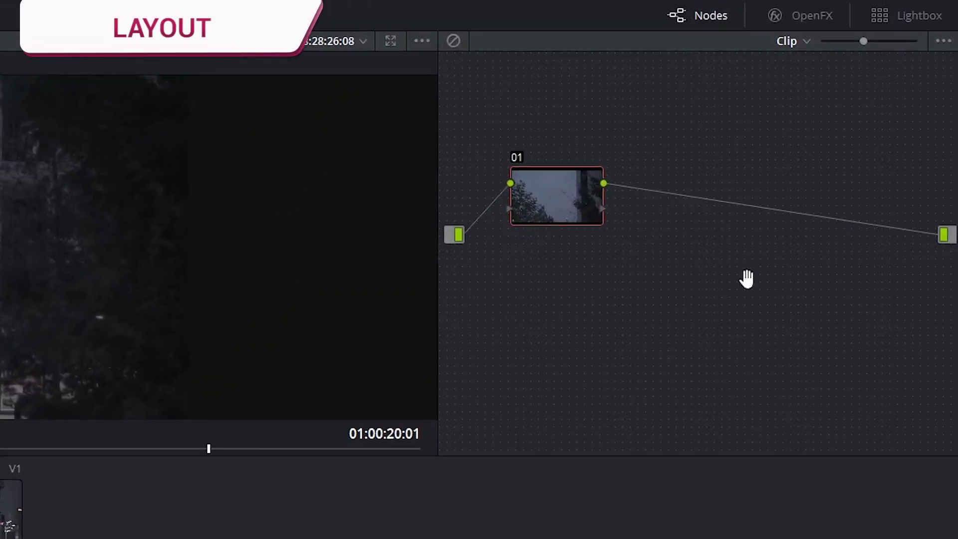
pyautogui.moveTo(809, 204); pyautogui.dragTo(674, 264)
pyautogui.moveTo(590, 355); pyautogui.dragTo(766, 314)
pyautogui.moveTo(861, 41)
pyautogui.mouseDown()
pyautogui.moveTo(833, 46)
pyautogui.moveTo(900, 39)
pyautogui.moveTo(823, 52)
pyautogui.moveTo(874, 40)
pyautogui.mouseUp()
pyautogui.click(804, 39)
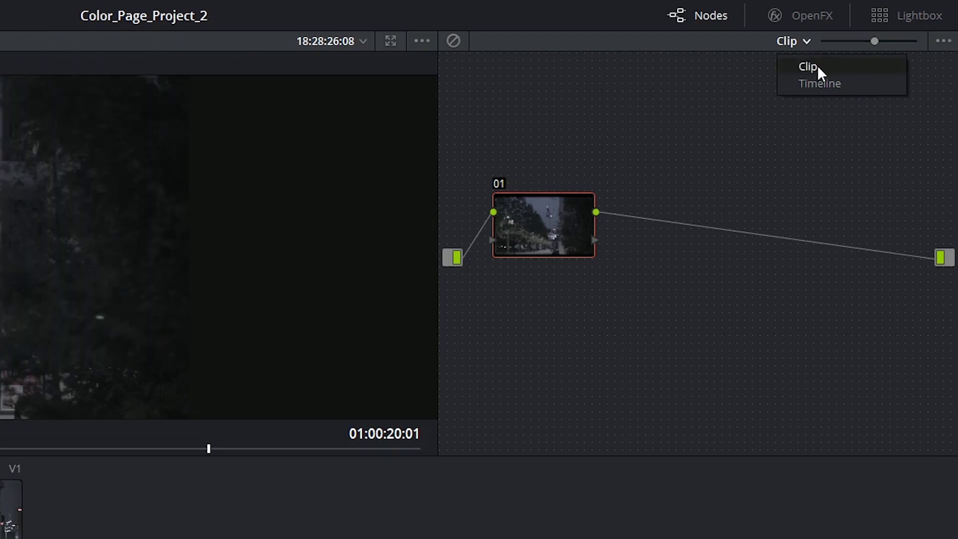
# - Keep Clip mode, then bypass and restore all grades to compare against the original image
pyautogui.click(760, 86)
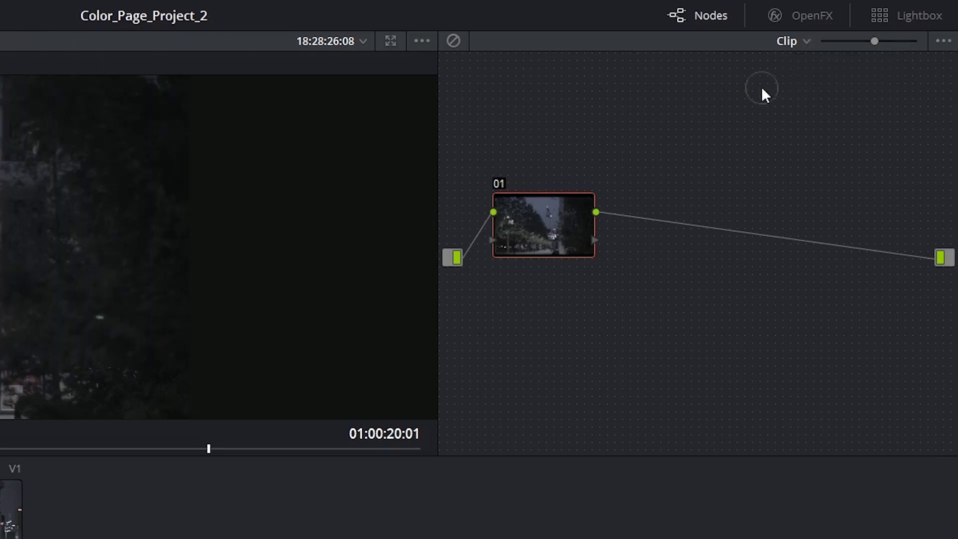
pyautogui.click(454, 42)
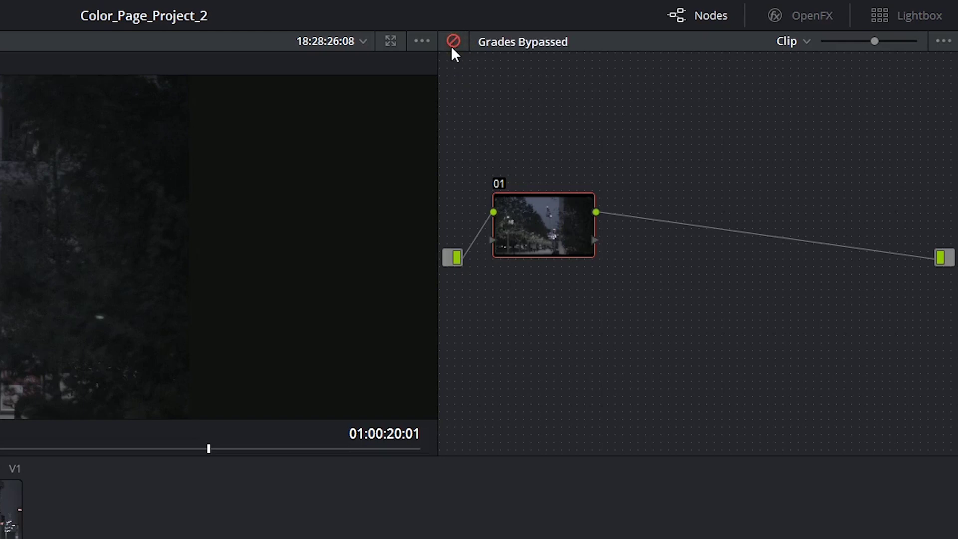
pyautogui.click(452, 46)
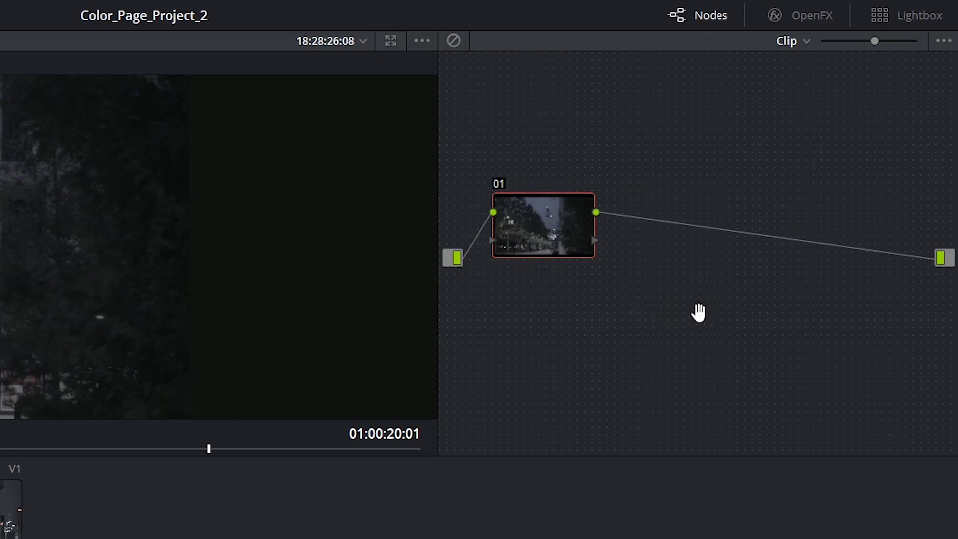
# - Nudge node 01 and delete its link to the clip output
pyautogui.moveTo(542, 225); pyautogui.dragTo(550, 244)
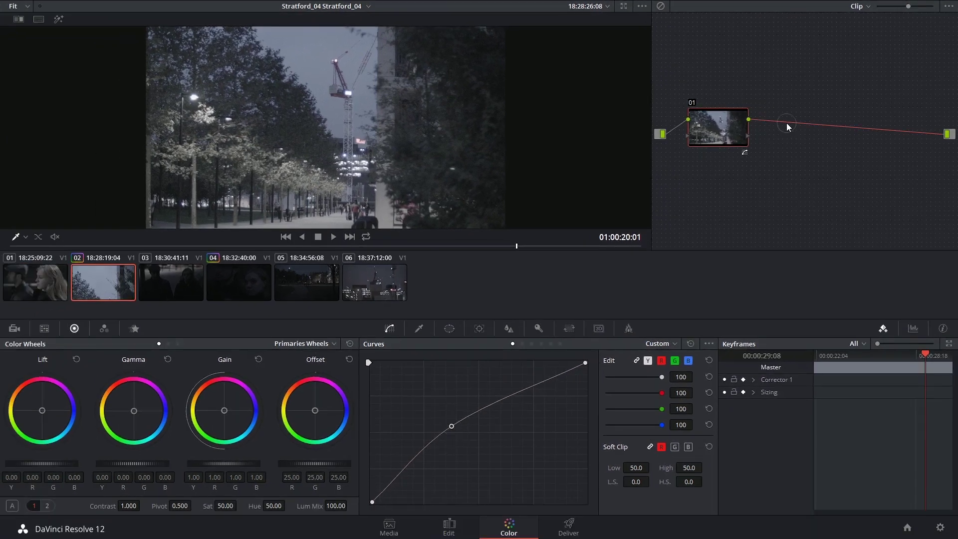
pyautogui.press('BackSpace')
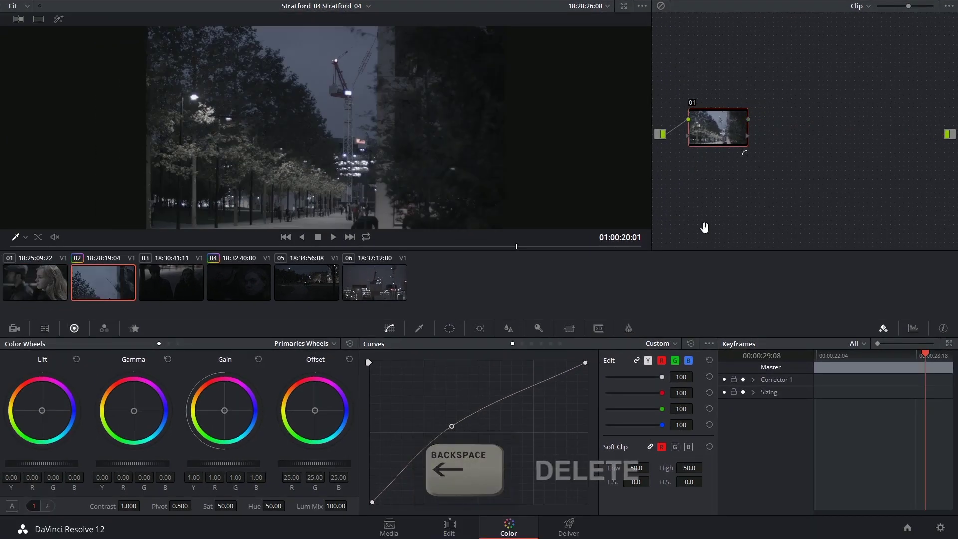
# - Visit the Deliver page, return to Color, and undo the node 01 output link deletion
pyautogui.click(568, 526)
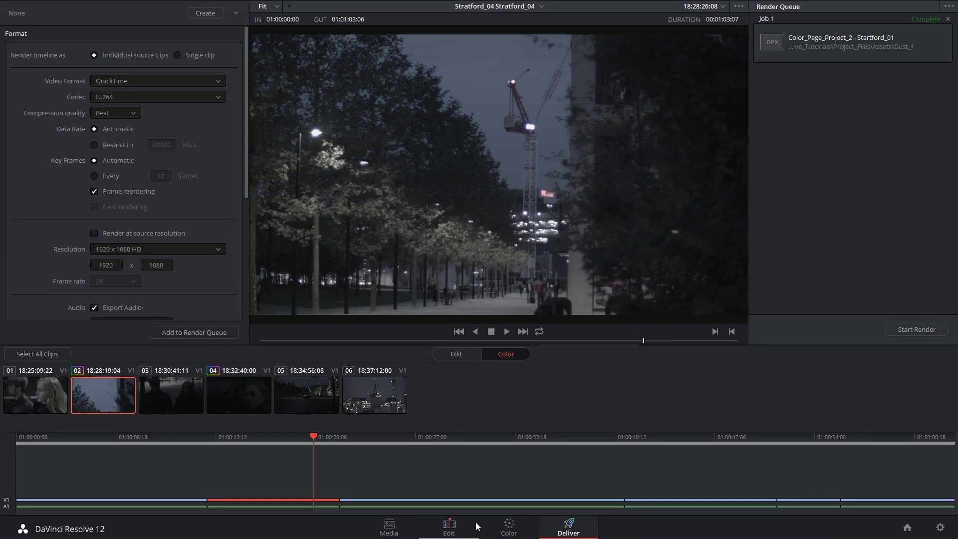
pyautogui.click(506, 524)
pyautogui.hotkey('ctrl', 'z')
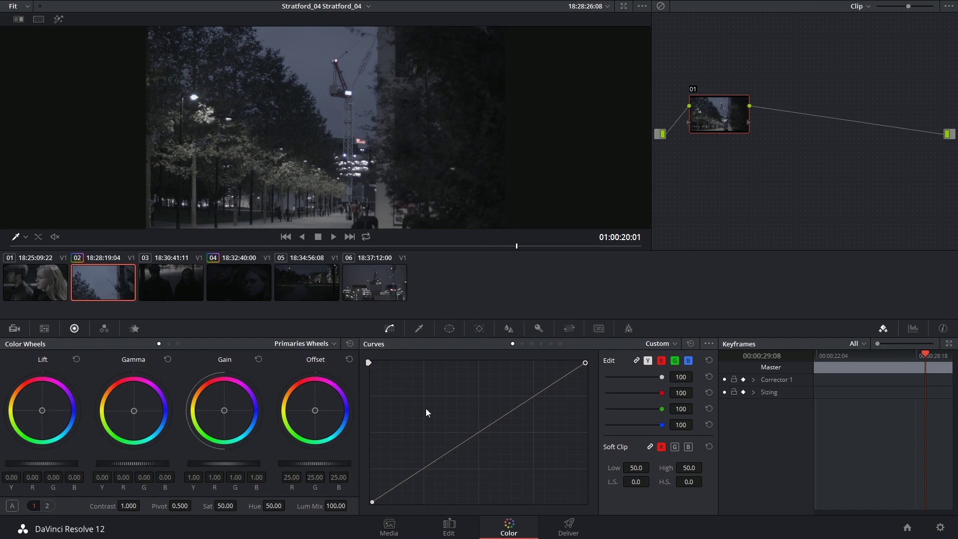
# - Nudge node 01 slightly lower in clip 02's node graph
pyautogui.moveTo(721, 123); pyautogui.dragTo(721, 130)
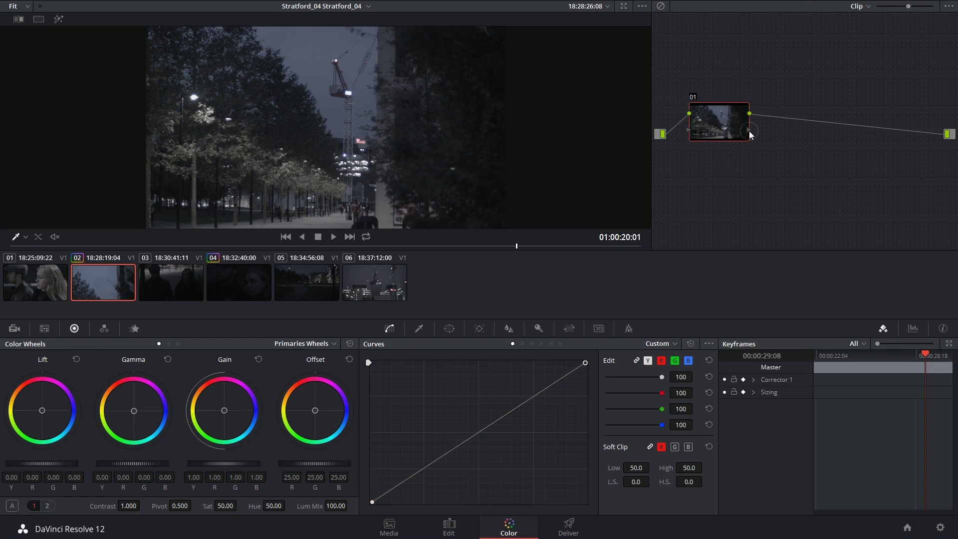
# - Give node 01 a cool grade: Offset toward blue, Gain toward green, contrast 1.132, pivot 0.338
pyautogui.moveTo(721, 127); pyautogui.dragTo(718, 109)
pyautogui.moveTo(320, 410); pyautogui.dragTo(346, 430)
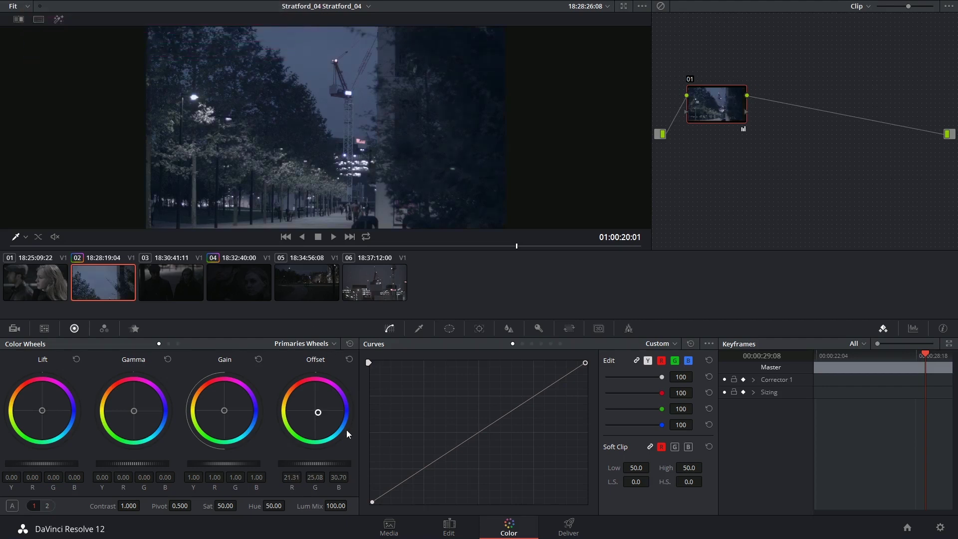
pyautogui.moveTo(225, 409)
pyautogui.mouseDown()
pyautogui.moveTo(220, 433)
pyautogui.moveTo(220, 425)
pyautogui.mouseUp()
pyautogui.moveTo(305, 462); pyautogui.dragTo(259, 459)
pyautogui.moveTo(128, 505); pyautogui.dragTo(132, 501)
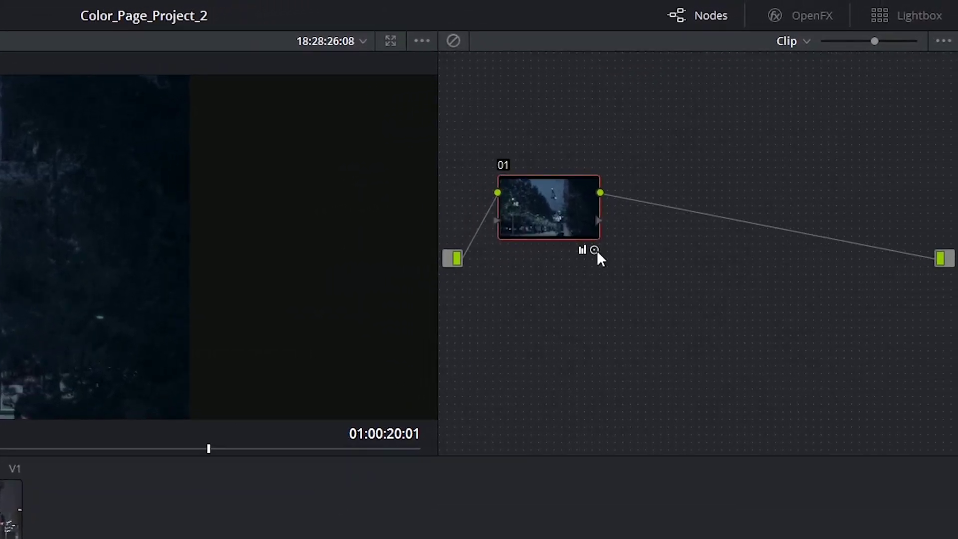
# - Lower node 01 slightly and toggle it off and back on to compare its grade
pyautogui.moveTo(593, 250)
pyautogui.moveTo(503, 165); pyautogui.dragTo(499, 163)
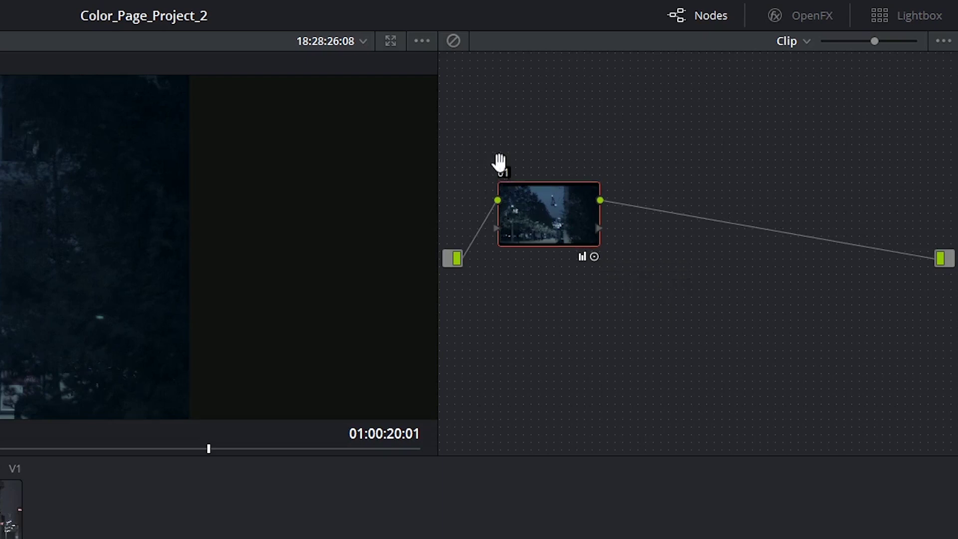
pyautogui.click(501, 169)
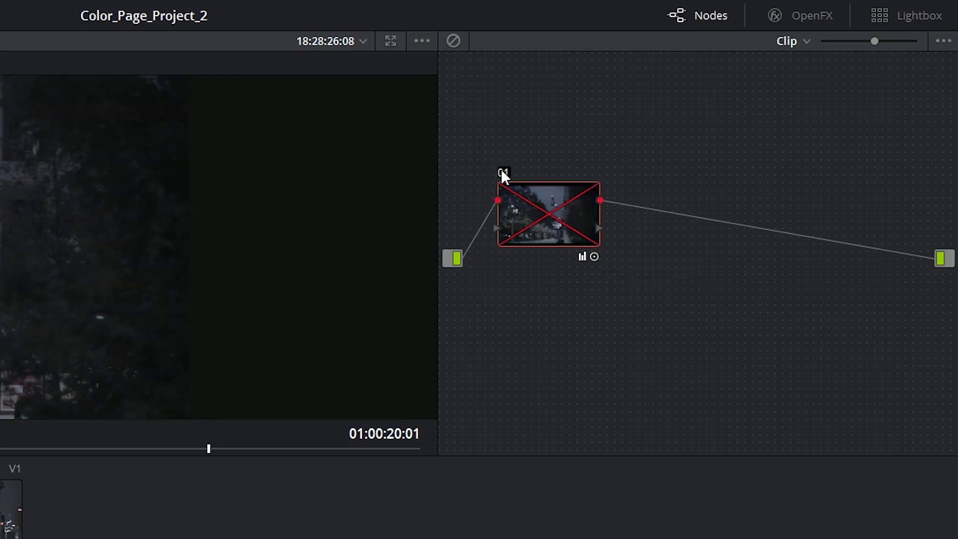
pyautogui.click(501, 171)
# - Change node 01's label to 'Primary Grade' through its Change Label option
pyautogui.rightClick(514, 188)
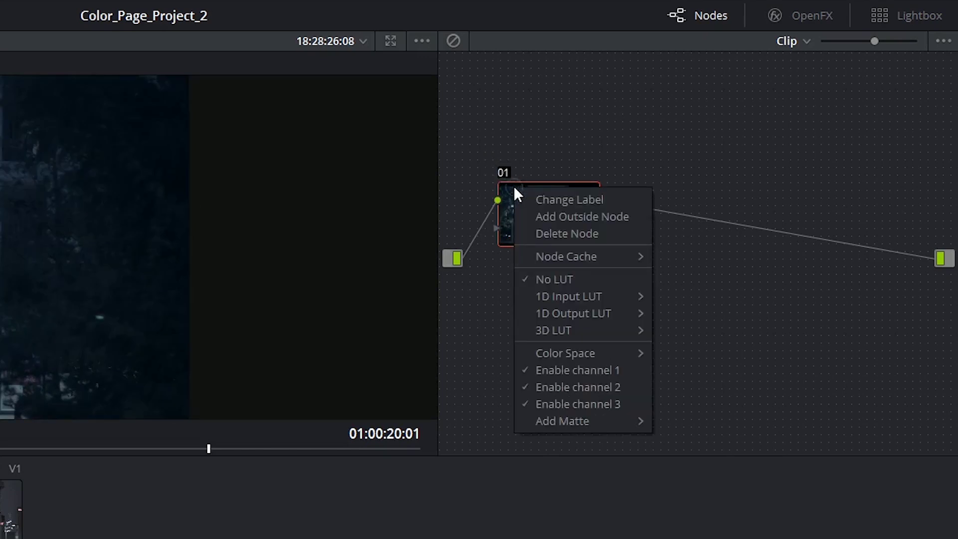
pyautogui.click(553, 198)
pyautogui.write('Prim')
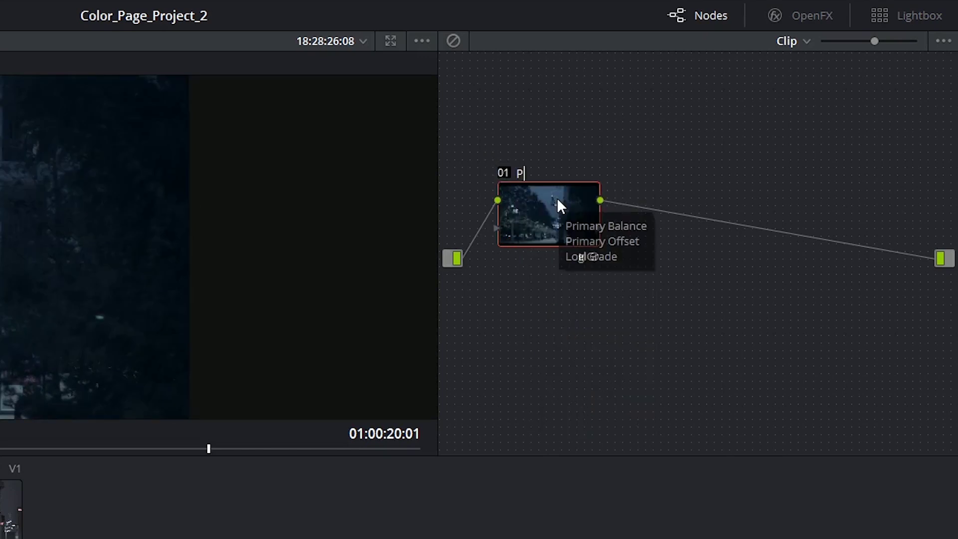
pyautogui.write('ary Grade')
pyautogui.press('Return')
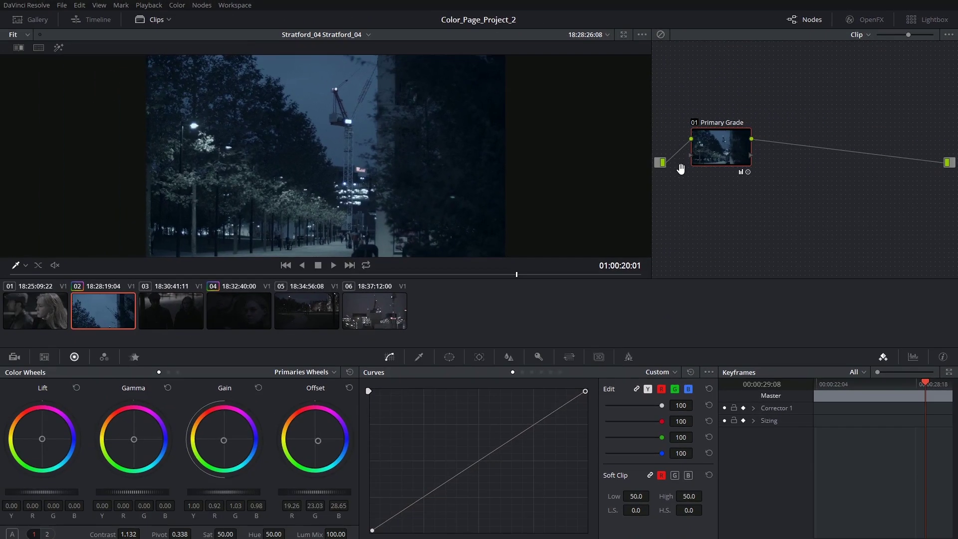
# - Add a serial node after 01 Primary Grade and label it 'Blur'
pyautogui.click(203, 6)
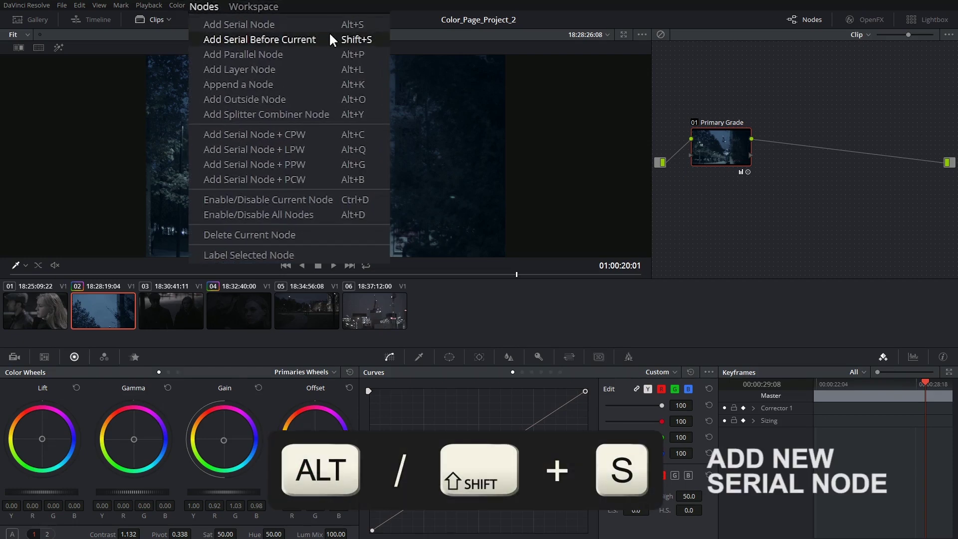
pyautogui.click(329, 40)
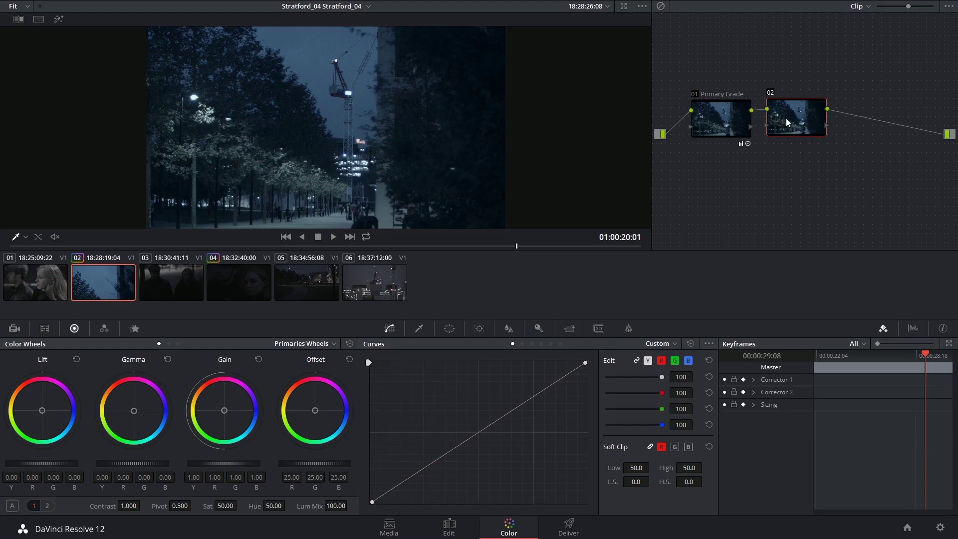
pyautogui.rightClick(786, 118)
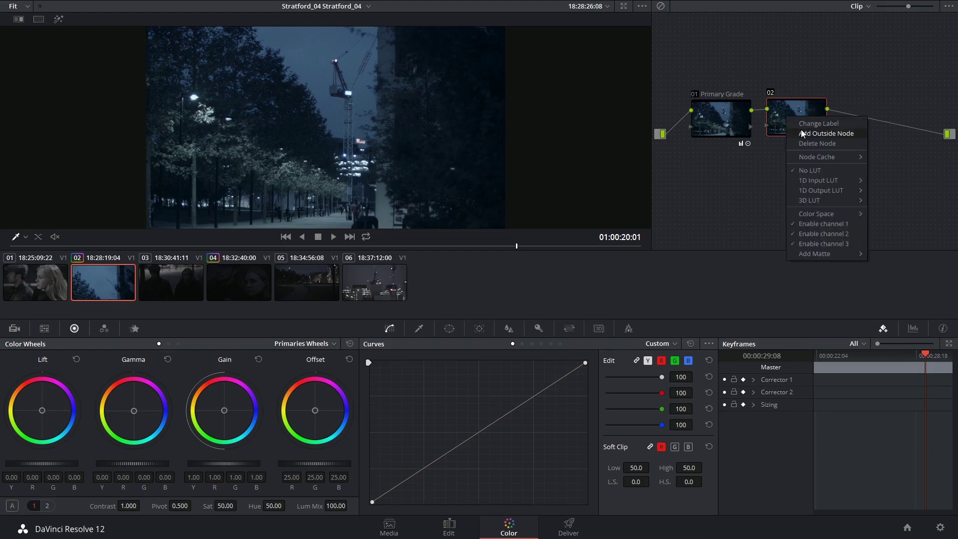
pyautogui.click(801, 124)
pyautogui.write('Blur')
pyautogui.press('Return')
# - Give the Blur node a circular power window stretched into a wide ellipse
pyautogui.click(449, 329)
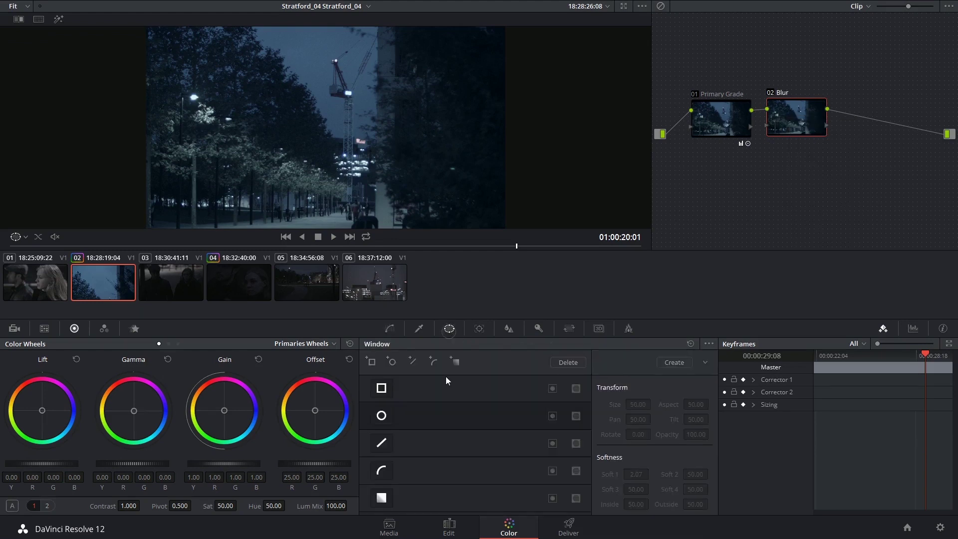
pyautogui.click(381, 415)
pyautogui.moveTo(688, 410); pyautogui.dragTo(696, 410)
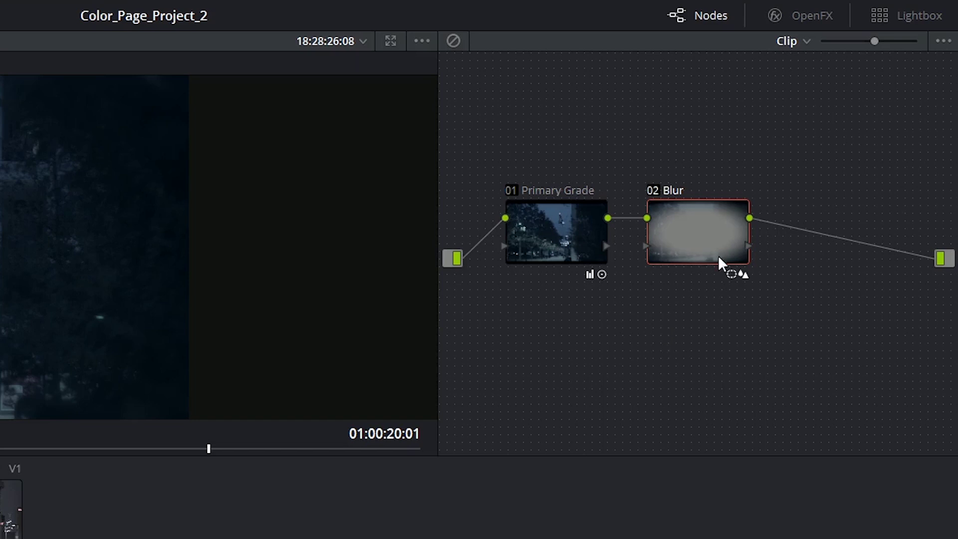
# - Add outside node 03 after Blur and space the two nodes apart
pyautogui.moveTo(704, 227); pyautogui.dragTo(698, 220)
pyautogui.rightClick(682, 231)
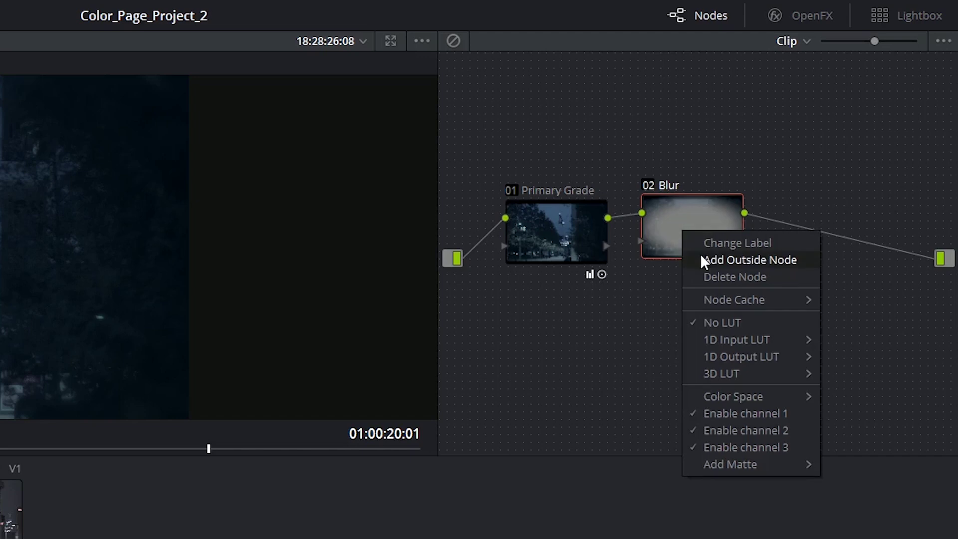
pyautogui.click(688, 258)
pyautogui.moveTo(688, 222); pyautogui.dragTo(676, 223)
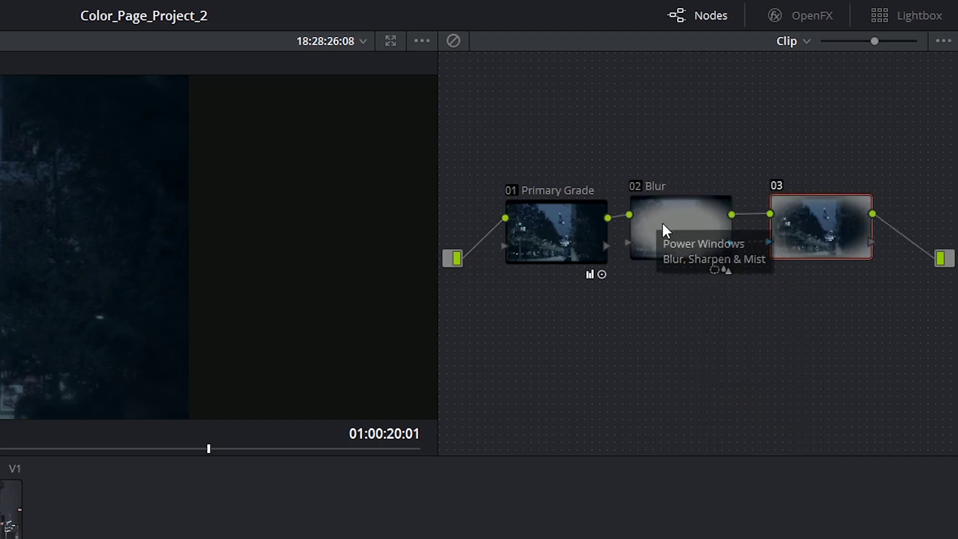
pyautogui.moveTo(823, 232); pyautogui.dragTo(828, 232)
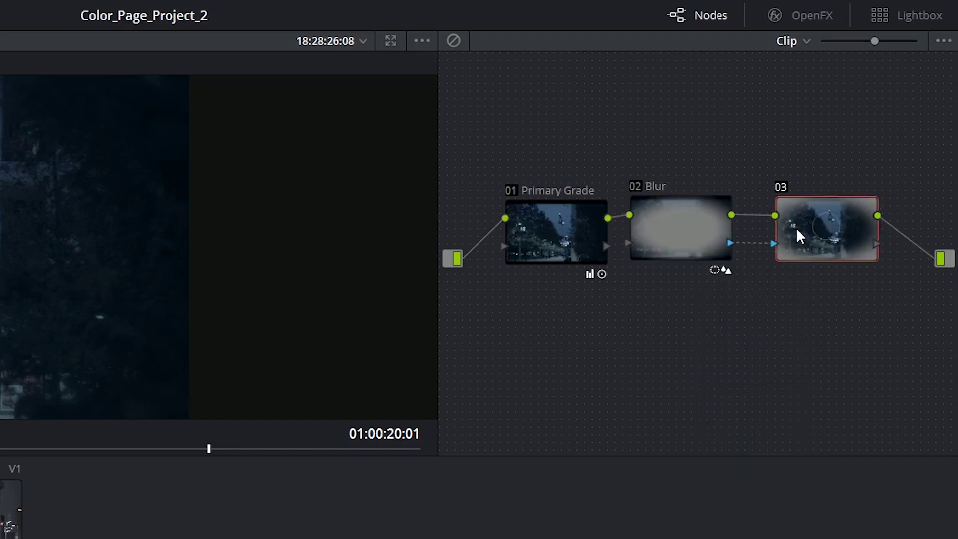
# - Check the Blur-to-03 and key links and the Blur circle window, repositioning node 03
pyautogui.click(750, 214)
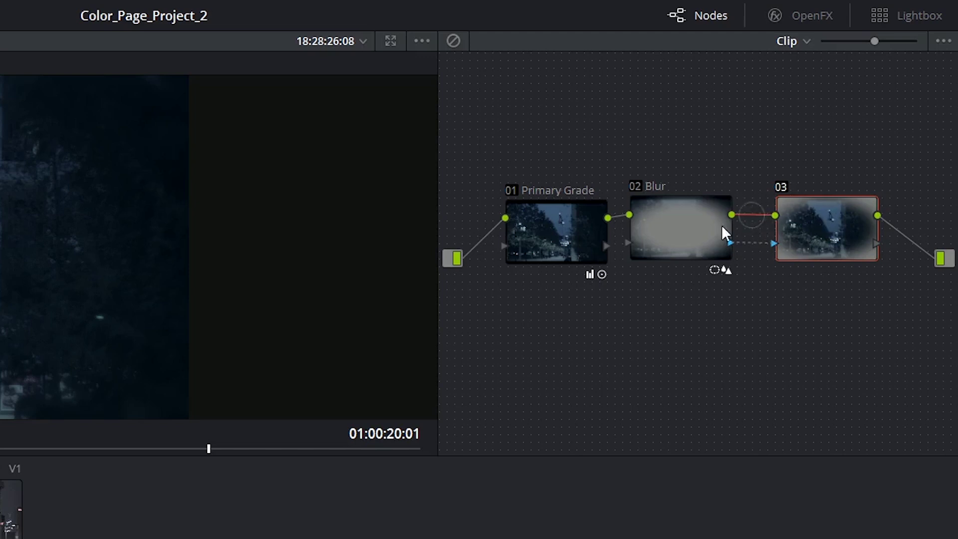
pyautogui.click(755, 243)
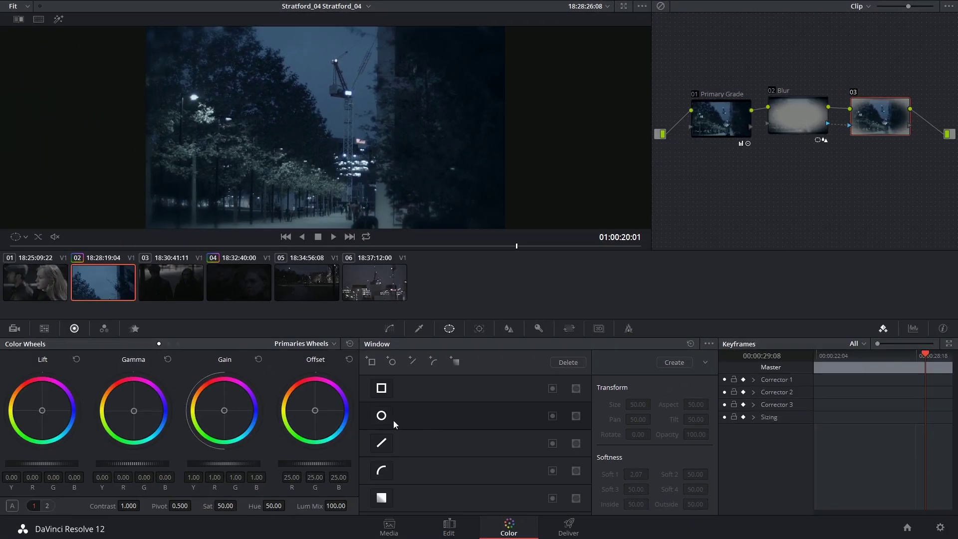
pyautogui.click(797, 117)
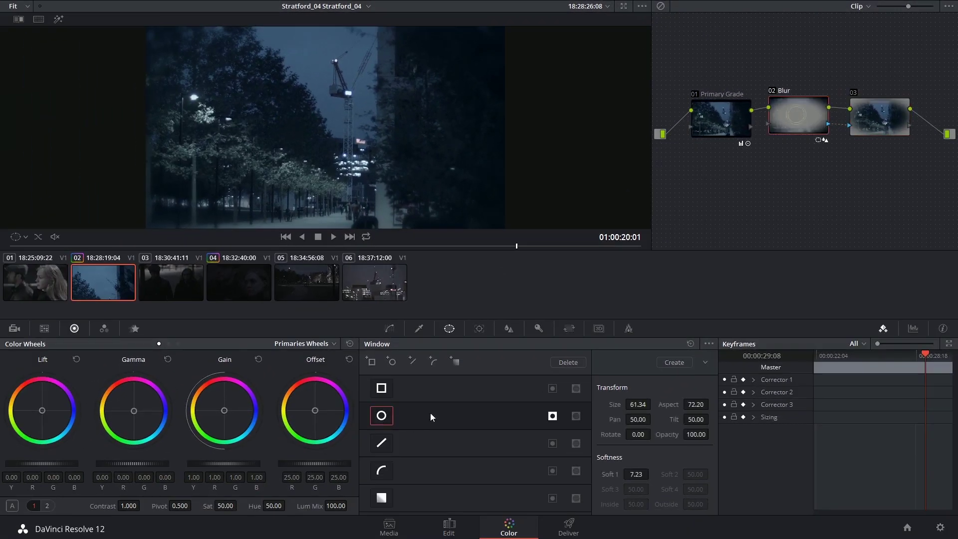
pyautogui.hotkey('alt', ';')
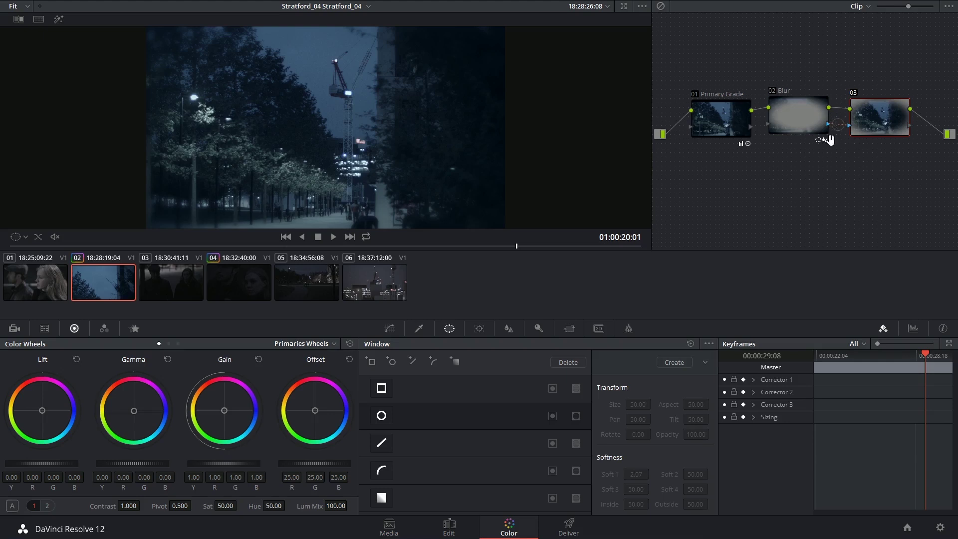
pyautogui.moveTo(880, 114); pyautogui.dragTo(887, 122)
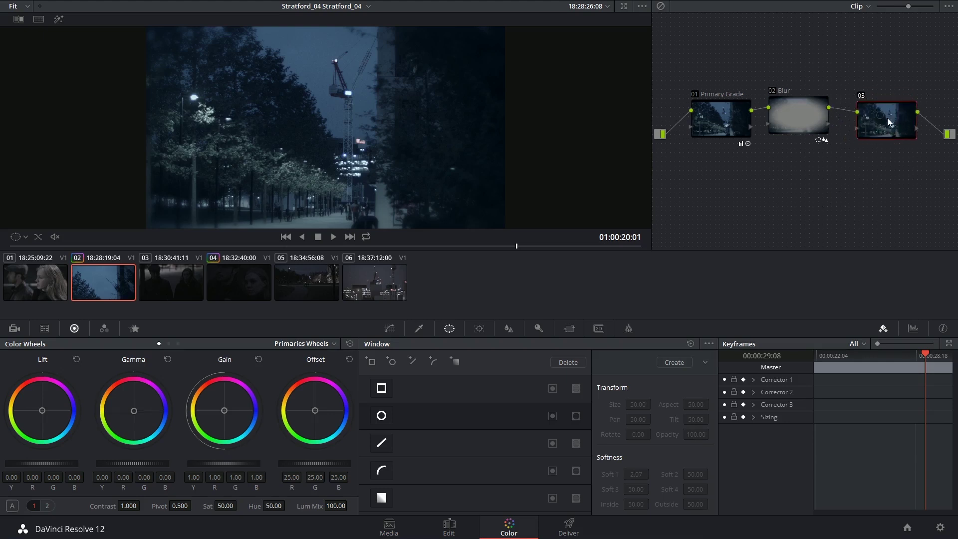
pyautogui.click(798, 121)
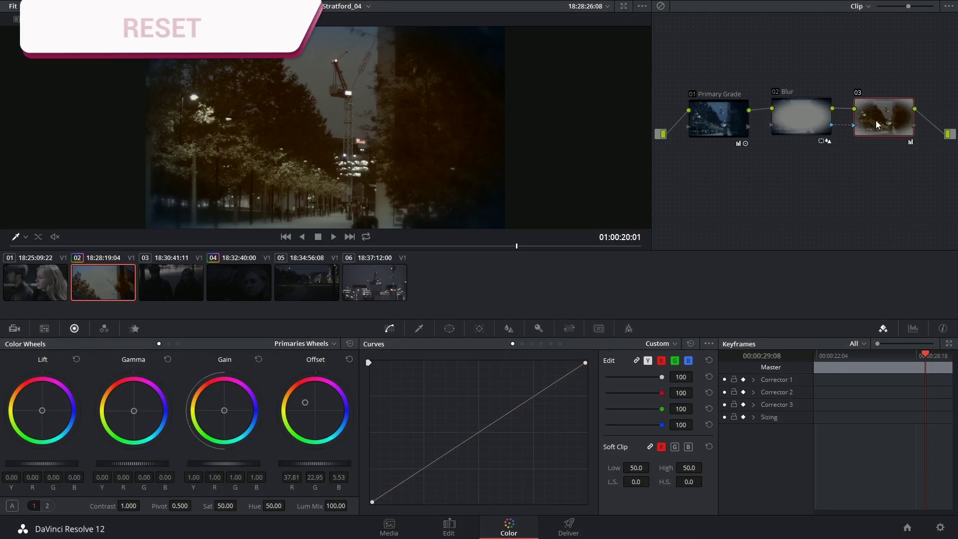
# - Reset node 03's warm grade, then try resetting all grades and undo it
pyautogui.click(180, 5)
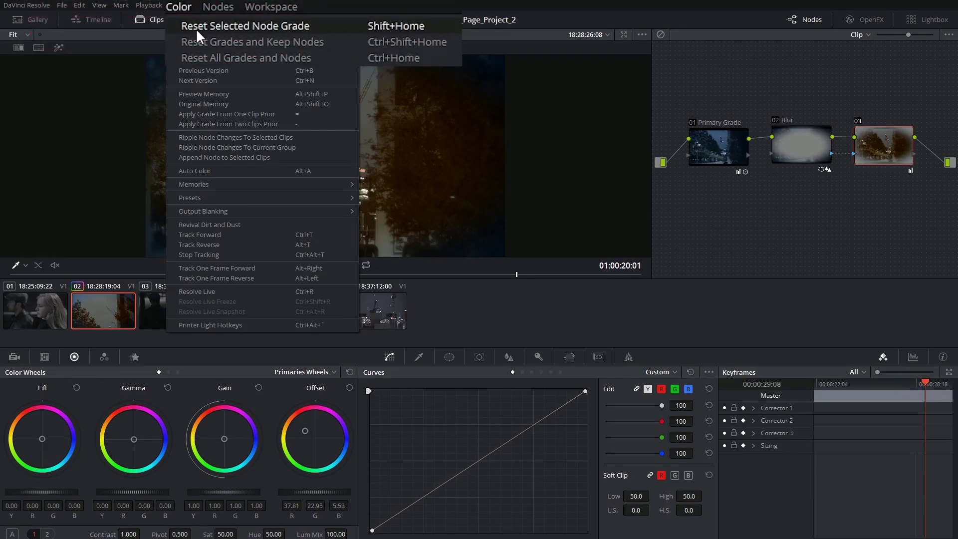
pyautogui.click(196, 27)
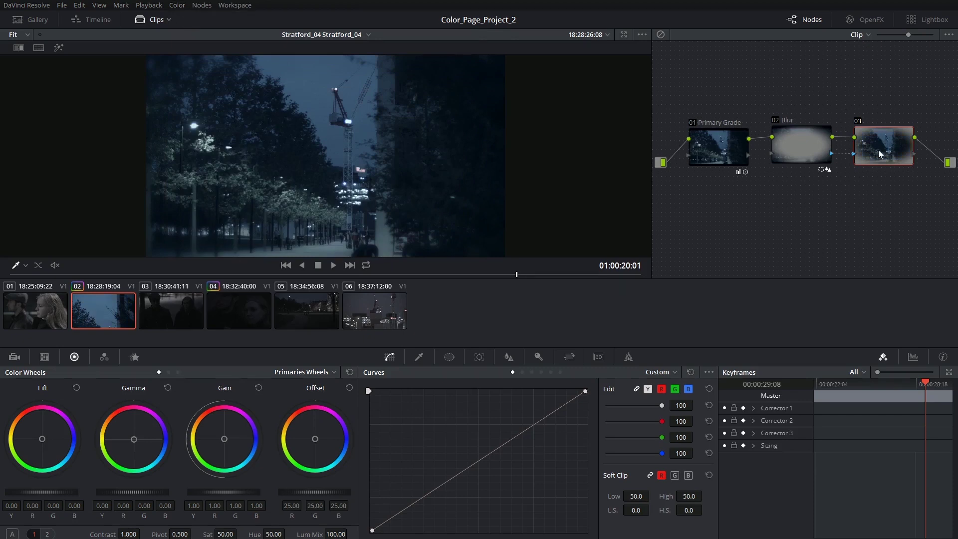
pyautogui.click(180, 6)
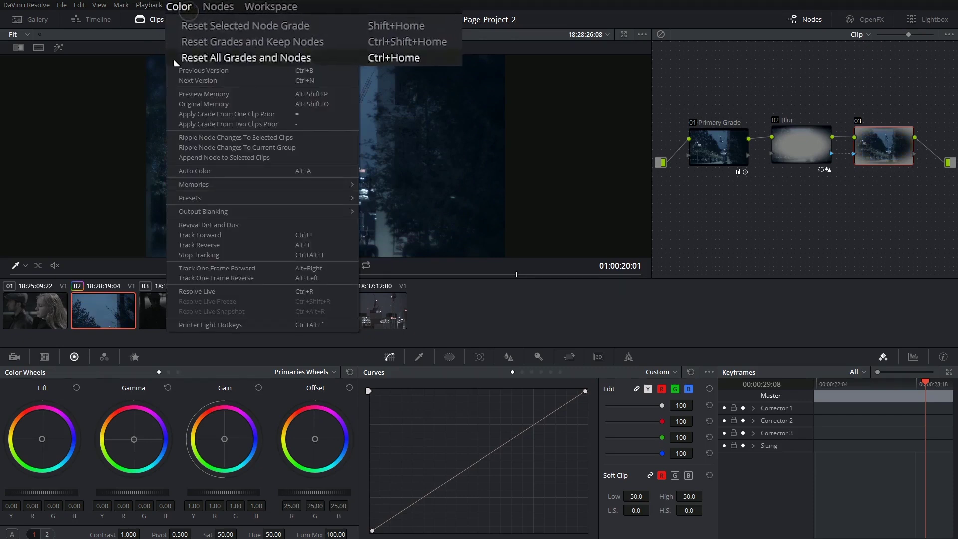
pyautogui.click(248, 42)
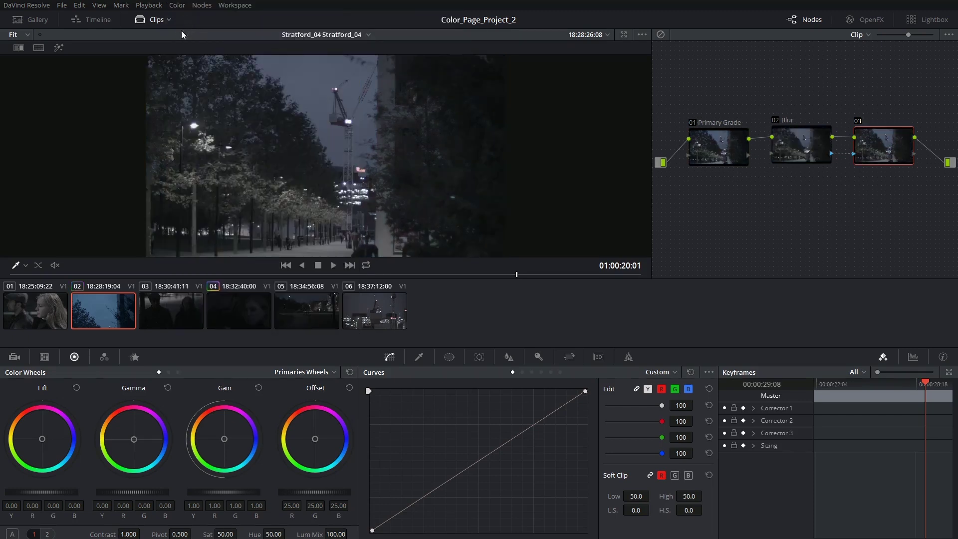
pyautogui.hotkey('ctrl', 'z')
# - Reset all grades and nodes, leaving only node 01, and move it
pyautogui.click(177, 6)
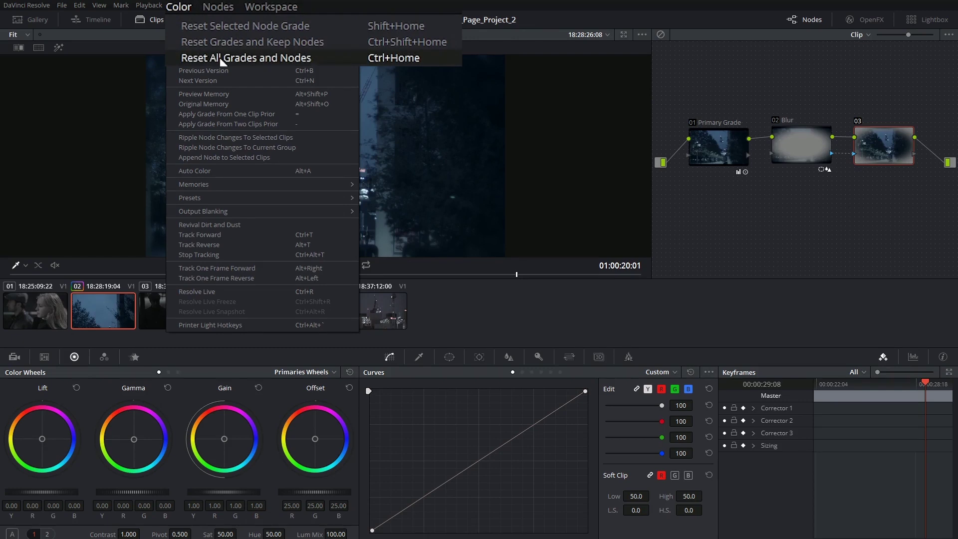
pyautogui.click(220, 59)
pyautogui.moveTo(701, 91); pyautogui.dragTo(719, 136)
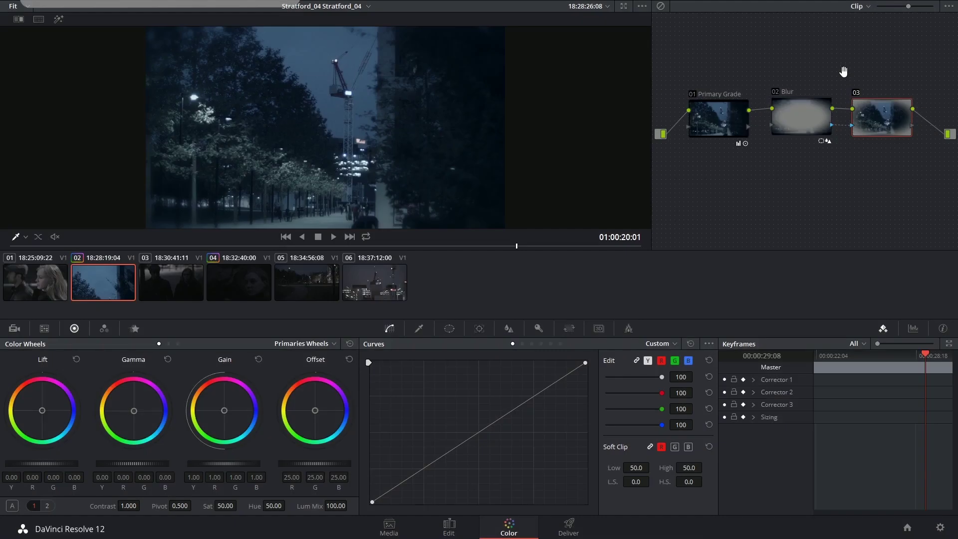
# - Zoom out, scatter Primary Grade, Blur and 03 out of line, then apply Cleanup Node Graph
pyautogui.moveTo(795, 109); pyautogui.dragTo(792, 112)
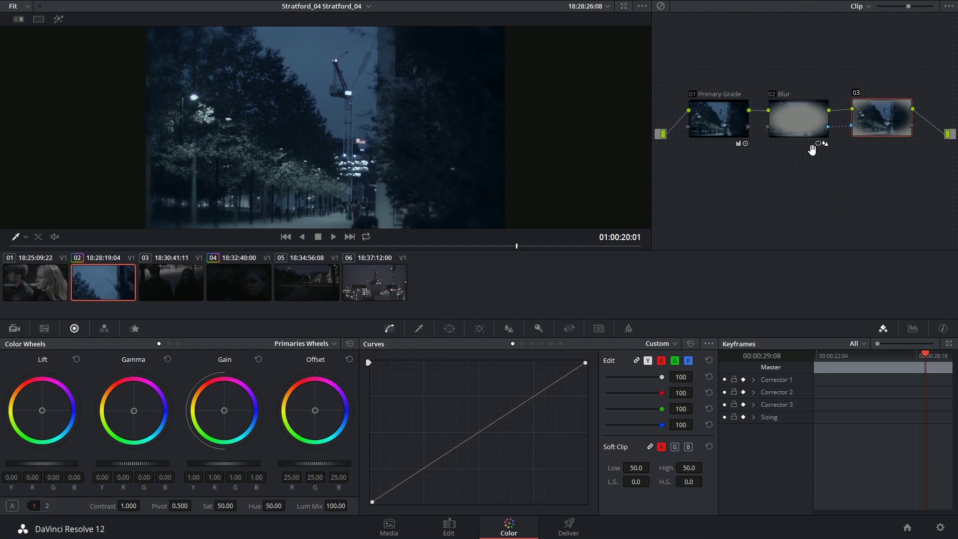
pyautogui.moveTo(907, 6); pyautogui.dragTo(889, 6)
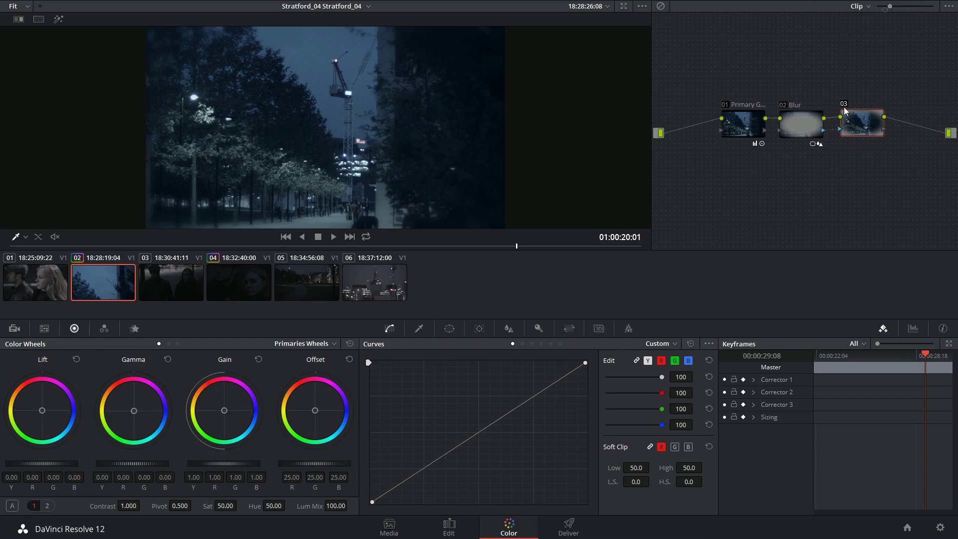
pyautogui.moveTo(748, 95); pyautogui.dragTo(711, 84)
pyautogui.moveTo(818, 127); pyautogui.dragTo(788, 102)
pyautogui.moveTo(875, 126); pyautogui.dragTo(844, 99)
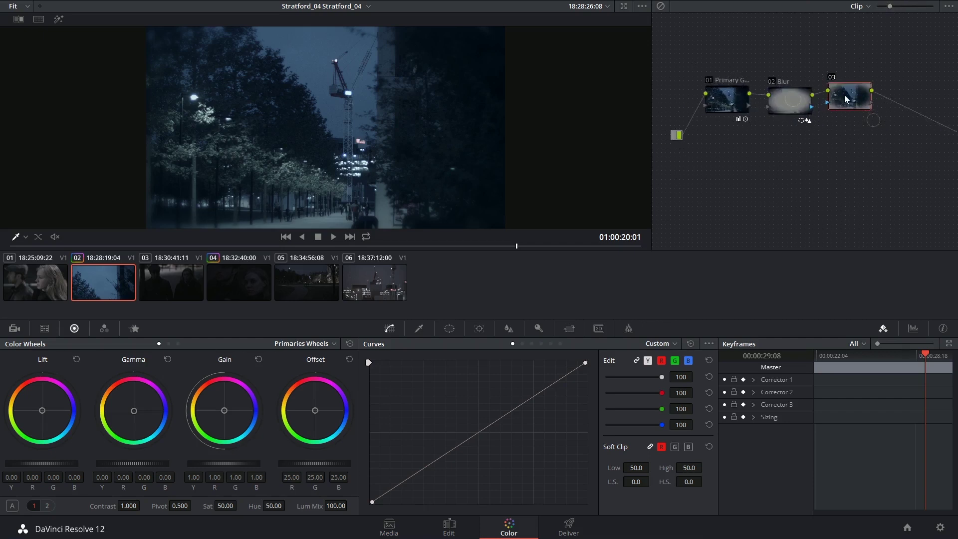
pyautogui.moveTo(872, 187); pyautogui.dragTo(829, 154)
pyautogui.rightClick(791, 132)
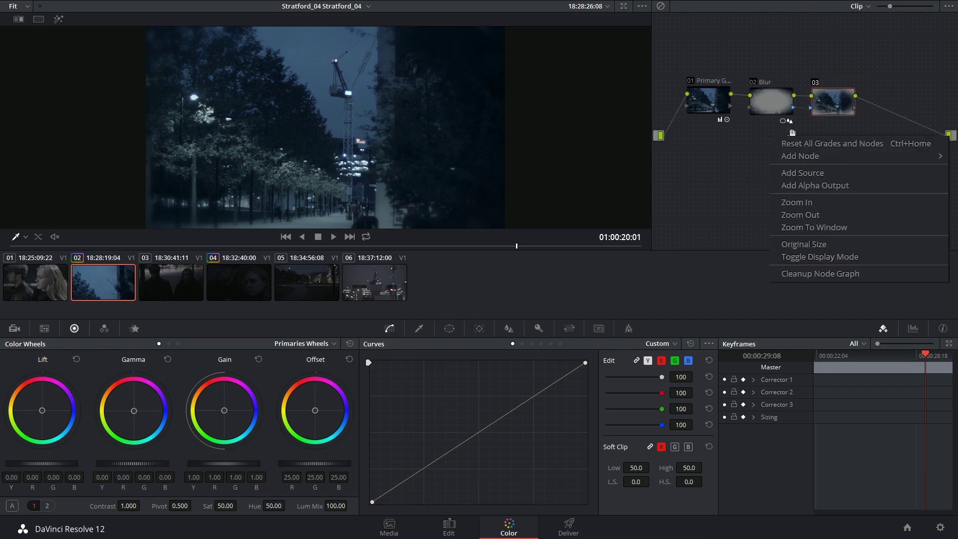
pyautogui.click(812, 274)
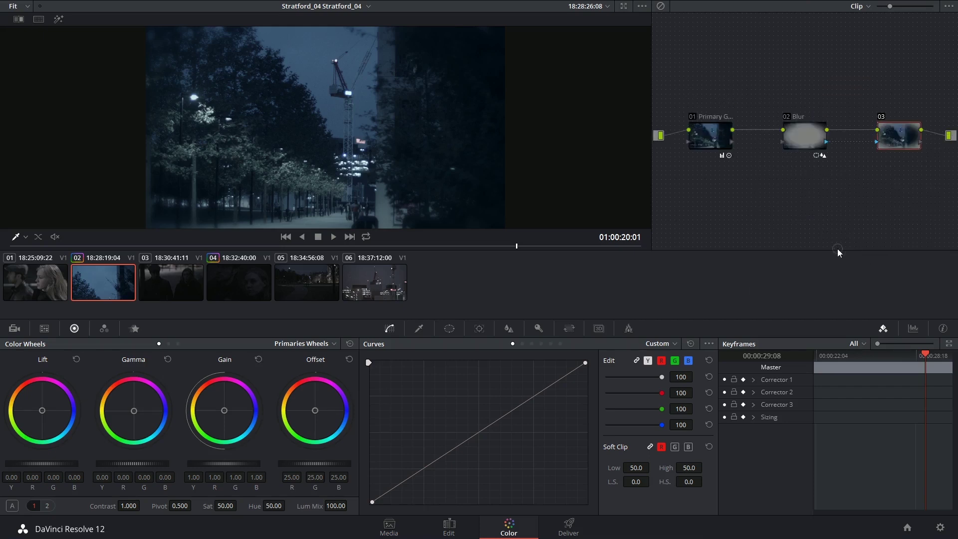